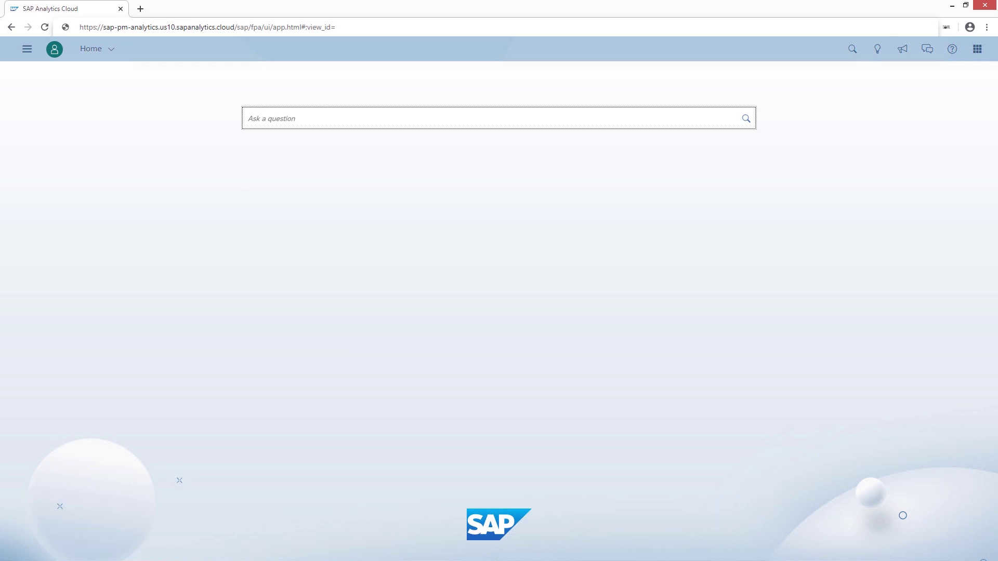
# Step: Load the dataAnalyzer view and open query QUERY_SIMPLE from connection BW75IB3
pyautogui.write('dataAnalyzer')
pyautogui.press('Return')
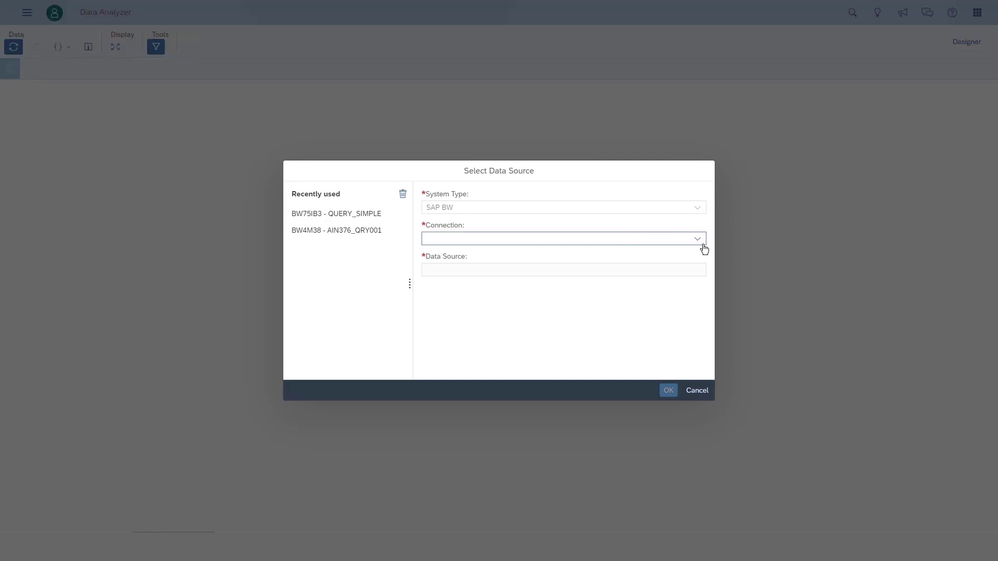
pyautogui.click(698, 239)
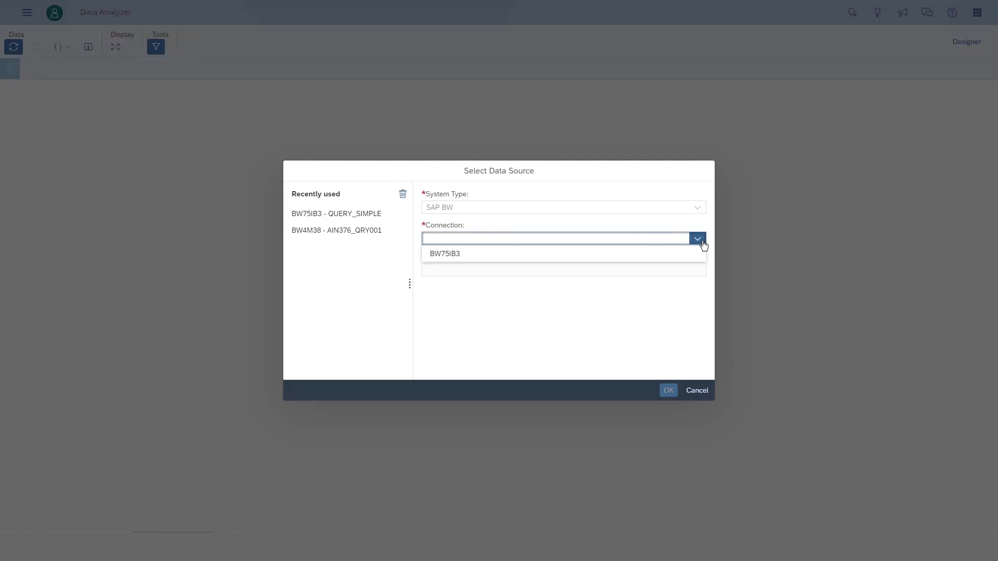
pyautogui.click(702, 243)
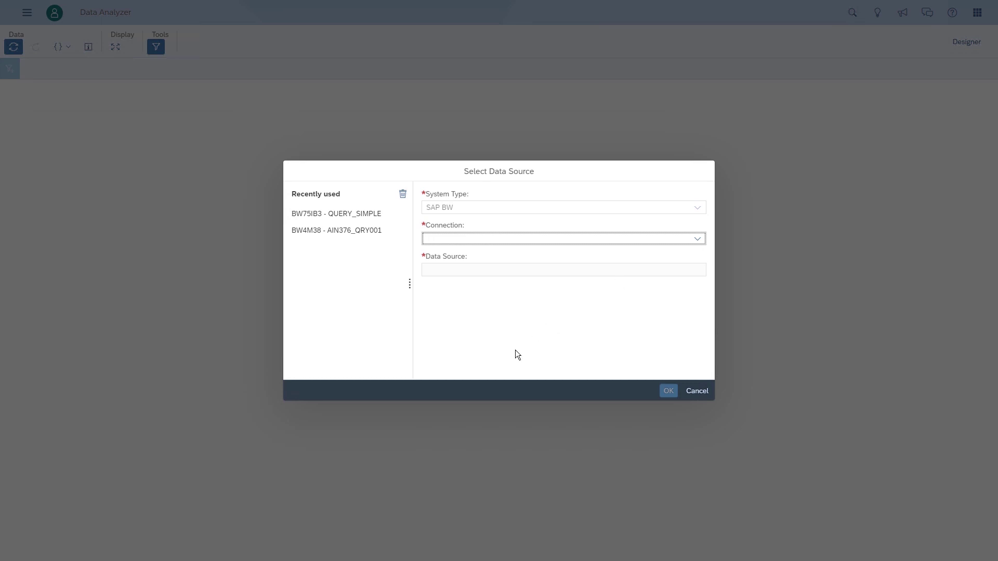
pyautogui.click(699, 240)
pyautogui.click(465, 258)
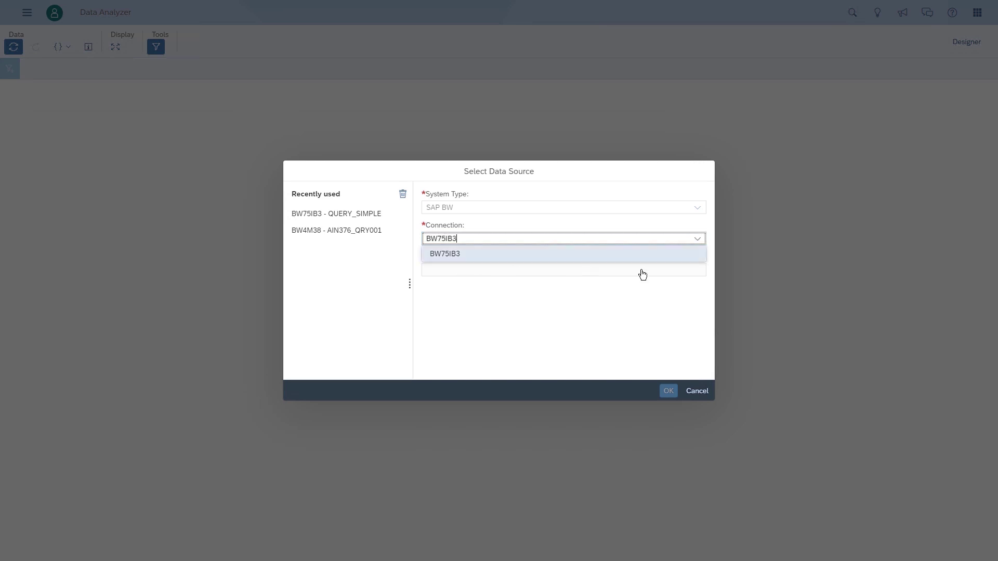
pyautogui.click(679, 272)
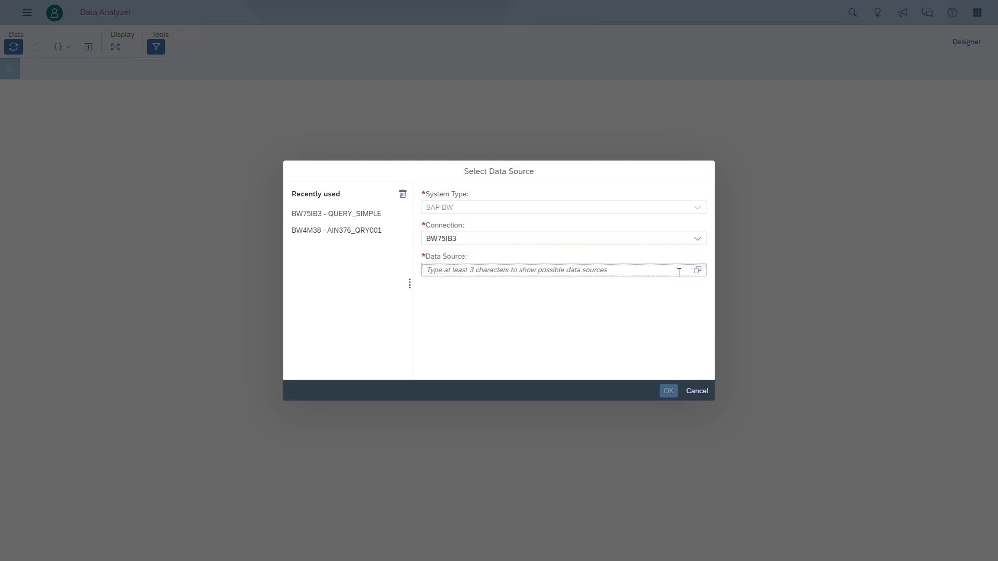
pyautogui.write('QUERY_')
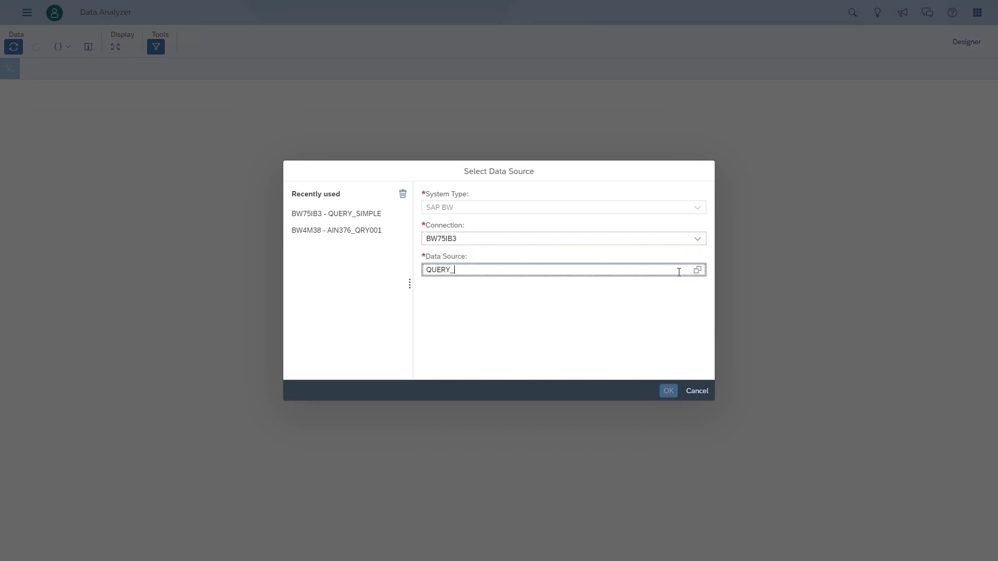
pyautogui.write('S')
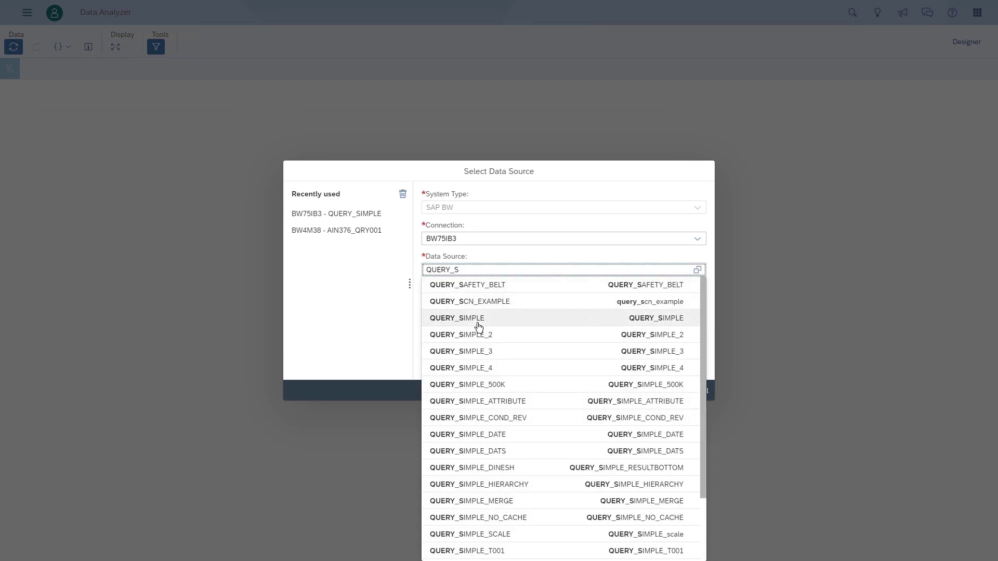
pyautogui.click(479, 325)
pyautogui.click(669, 392)
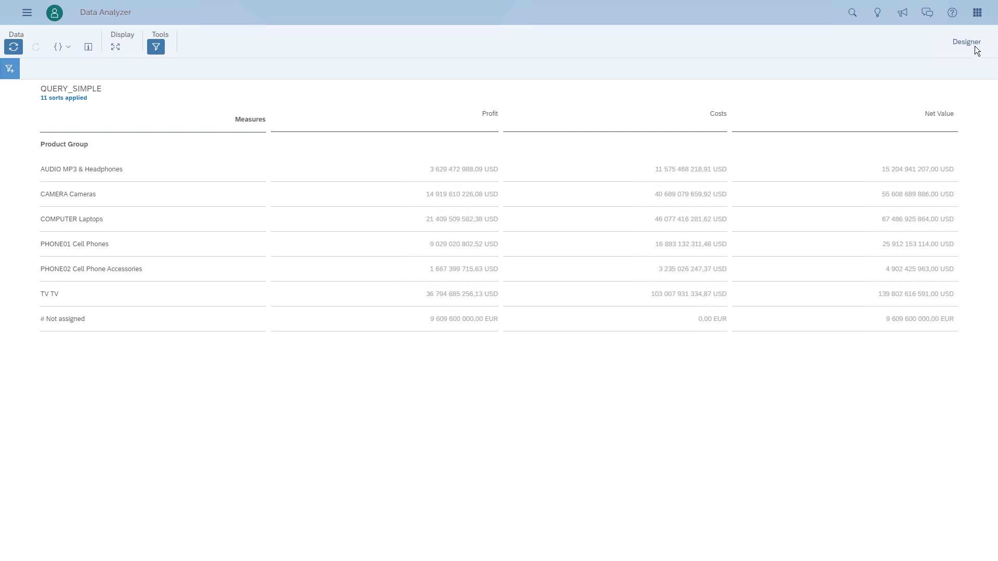
# Step: Uncheck Costs under Measures in the Designer, leaving Profit and Net Value
pyautogui.click(975, 46)
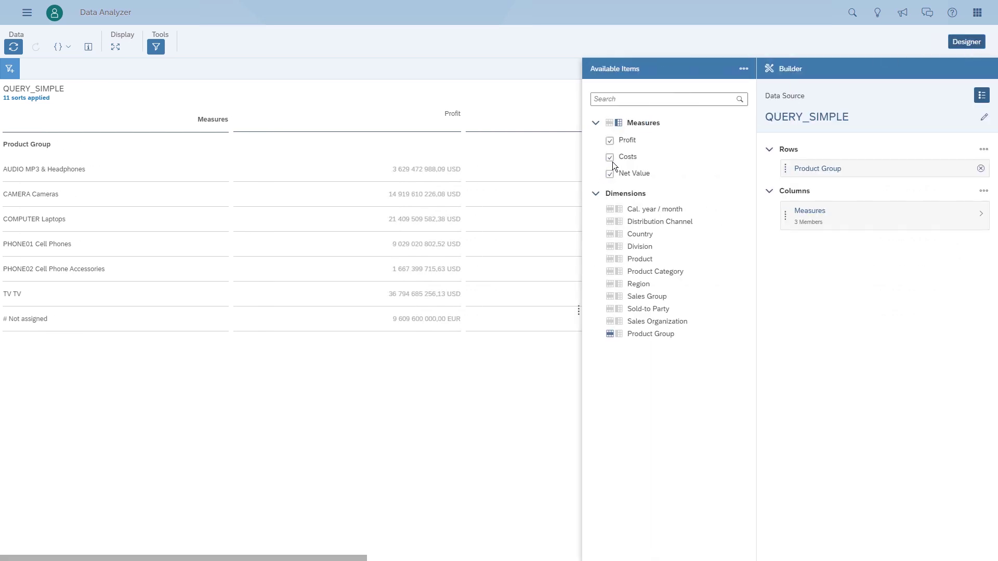
pyautogui.click(610, 158)
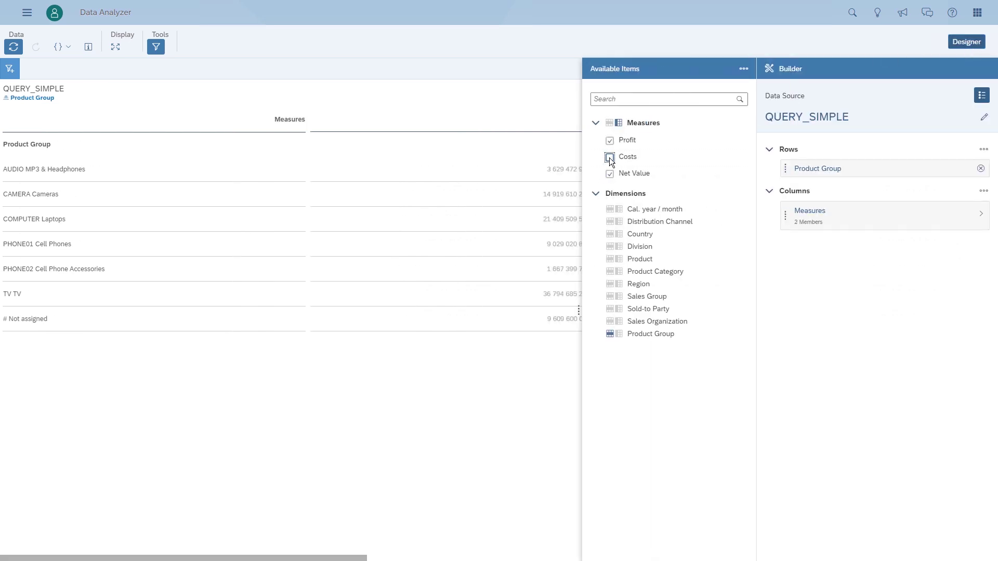
pyautogui.click(970, 45)
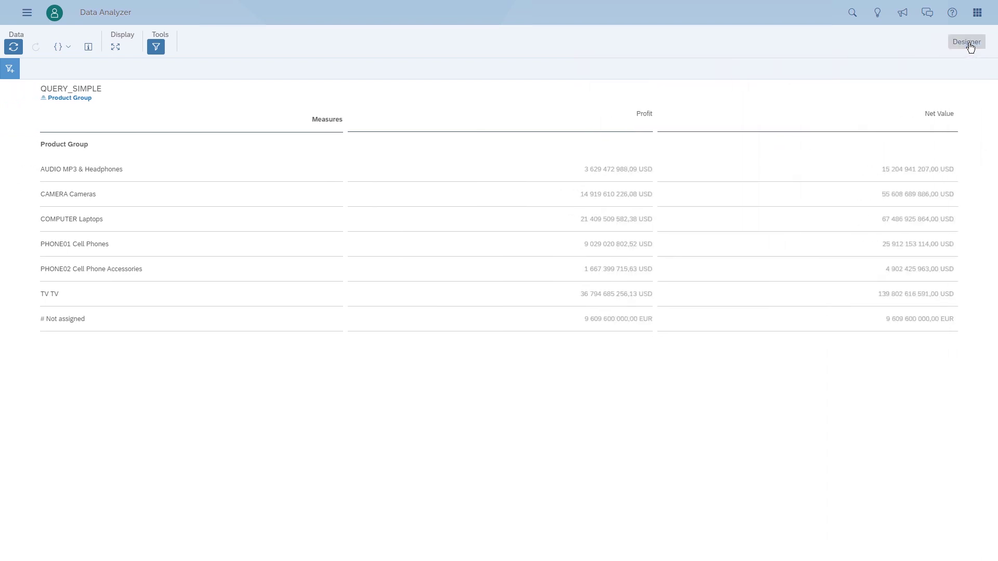
pyautogui.click(966, 42)
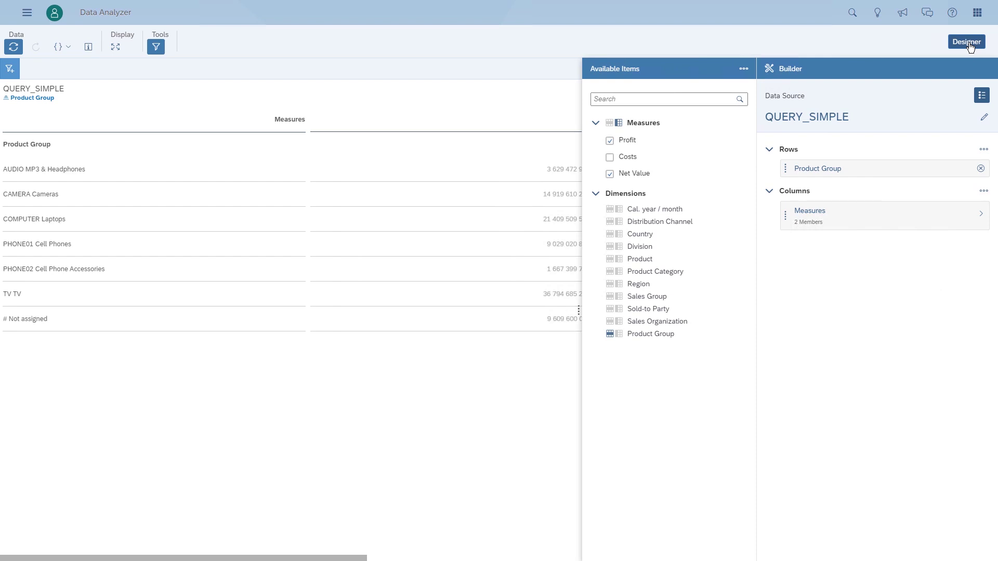
# Step: Add Product to the rows, positioned below Product Group
pyautogui.click(610, 261)
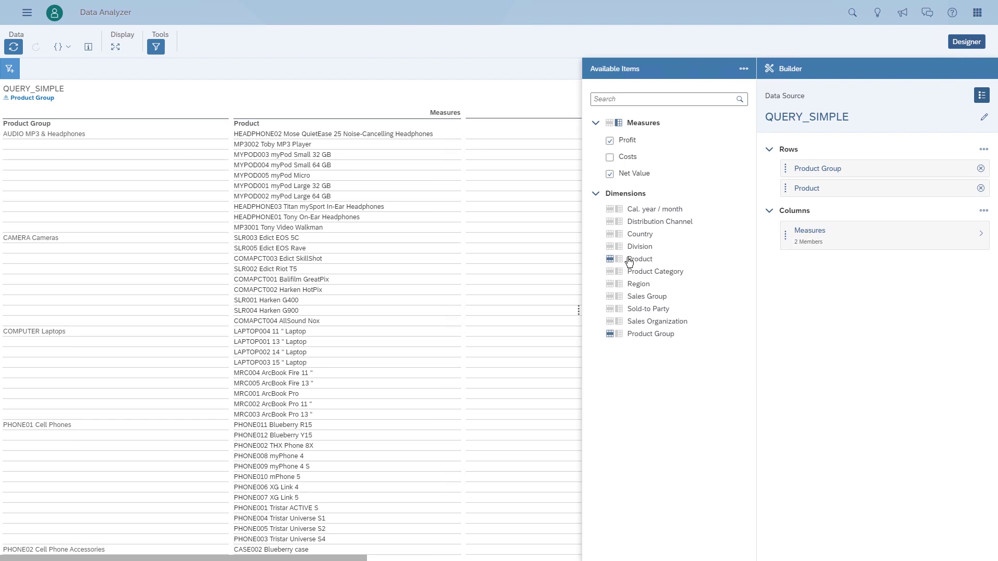
pyautogui.moveTo(807, 188)
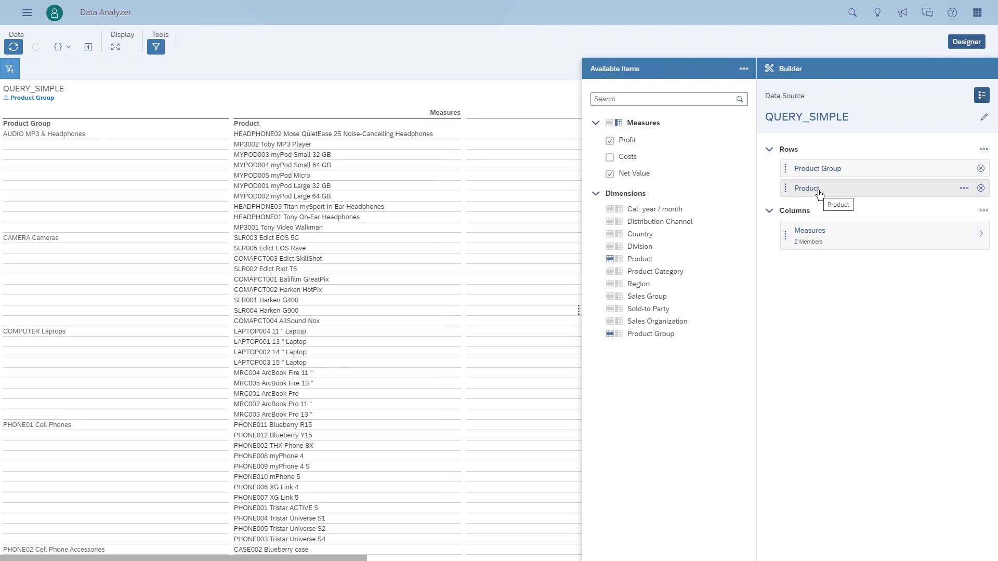
pyautogui.moveTo(820, 193); pyautogui.dragTo(819, 172)
pyautogui.moveTo(820, 172); pyautogui.dragTo(827, 195)
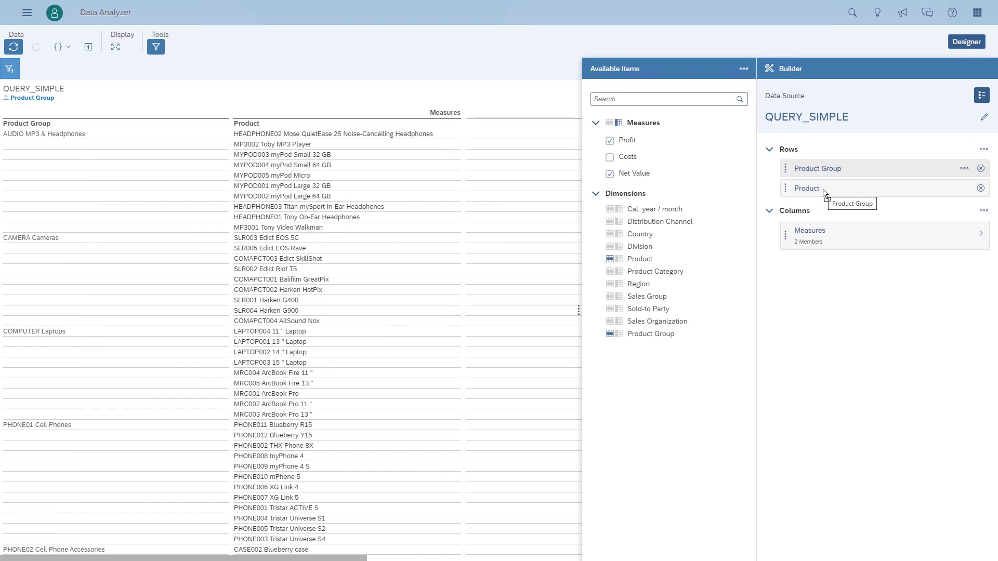
# Step: Show both Product Group and Product by description only, without IDs
pyautogui.click(960, 171)
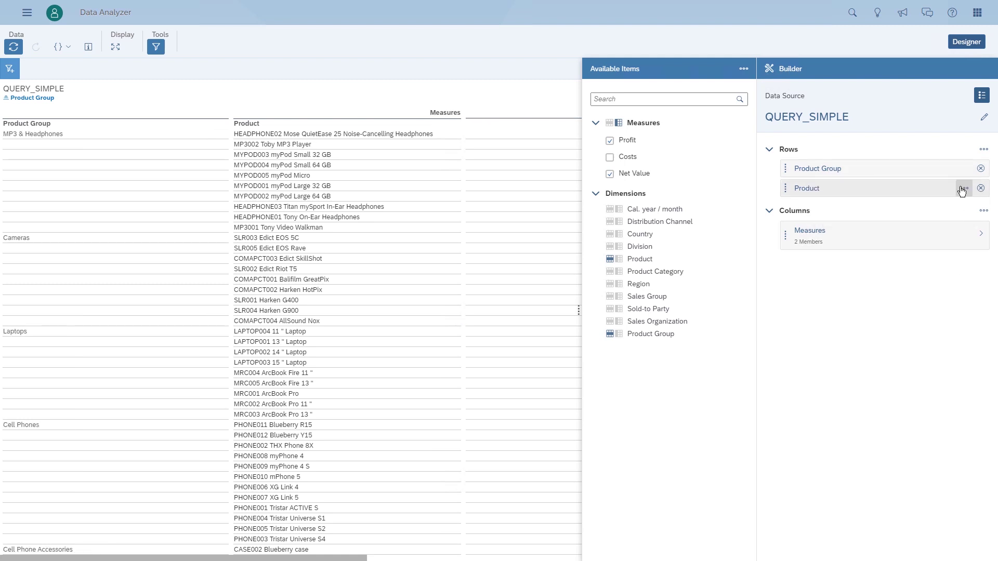
pyautogui.click(965, 188)
pyautogui.click(856, 220)
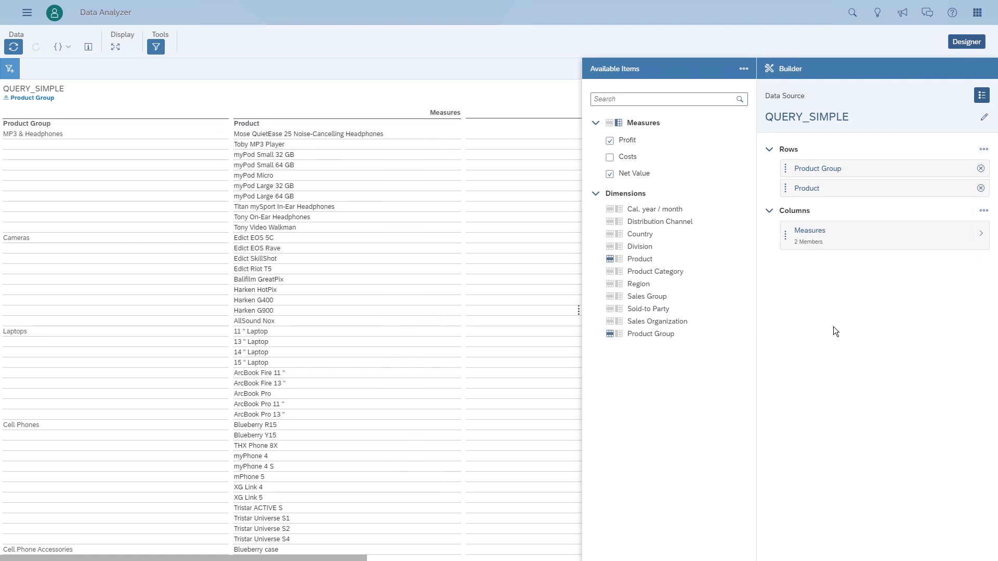
# Step: Check the Rows and Columns option menus unchanged, then hide the Available Items and Builder panels
pyautogui.click(984, 150)
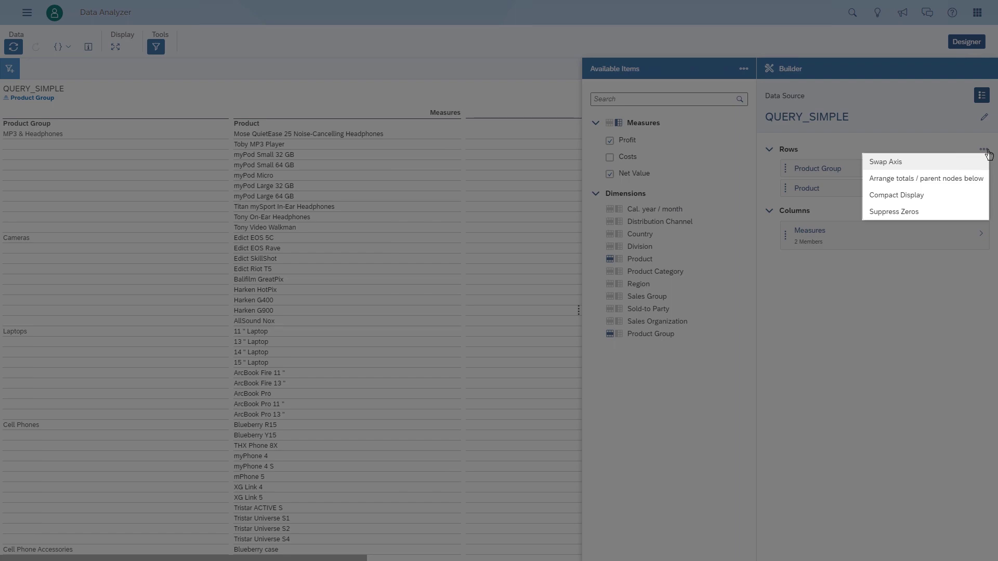
pyautogui.click(928, 143)
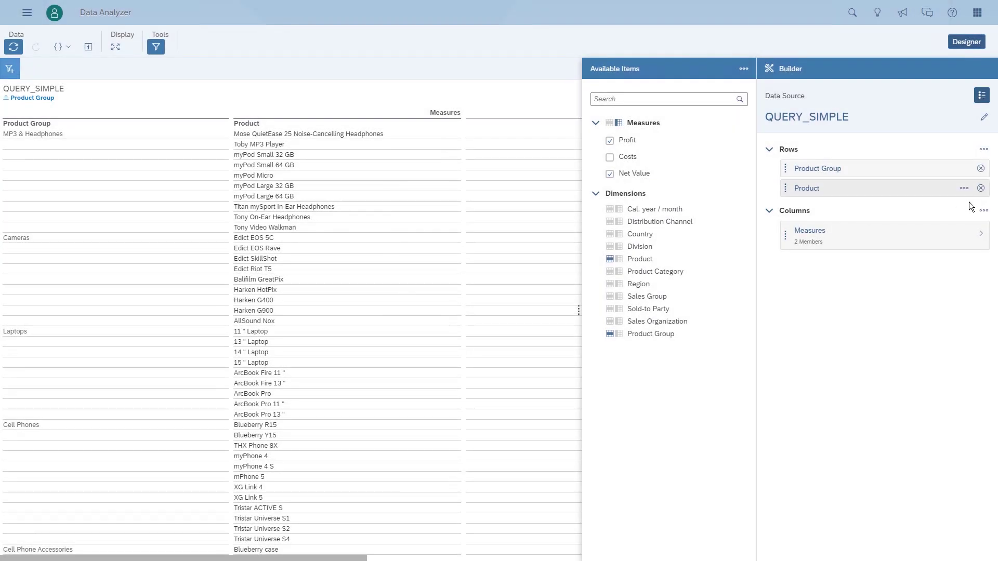
pyautogui.click(984, 212)
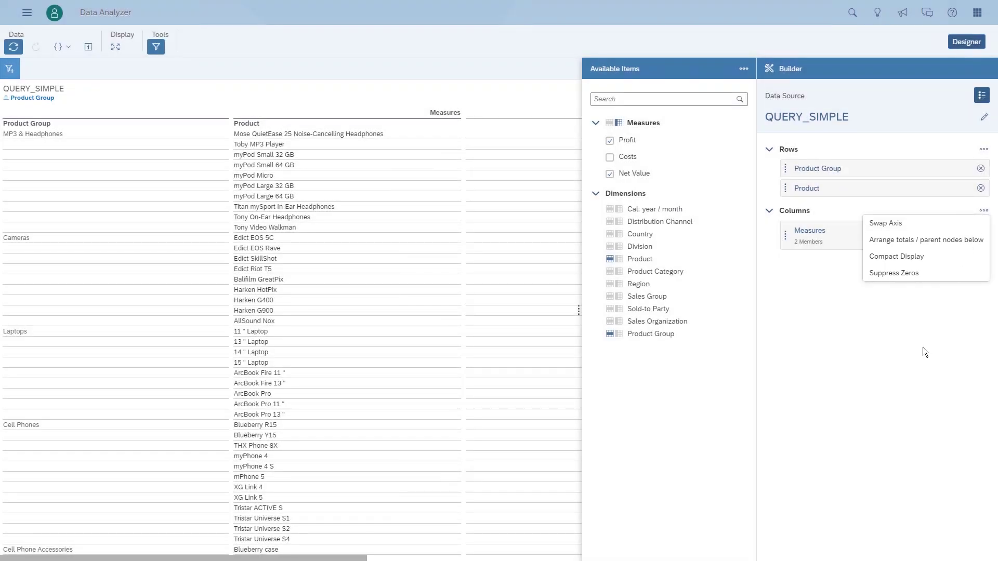
pyautogui.click(922, 347)
pyautogui.click(972, 44)
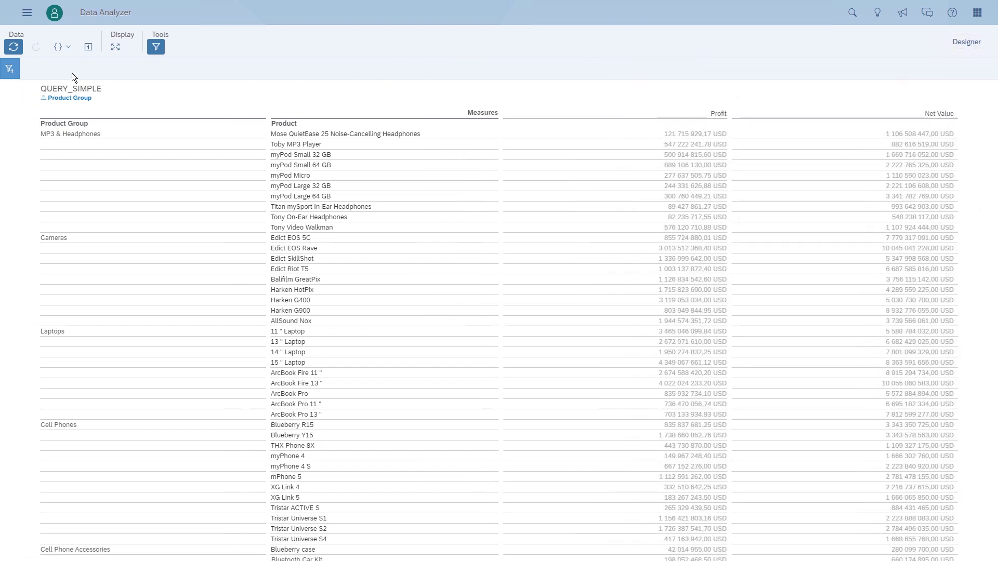
# Step: Add a Cal. year / month filter and search its members for 2012
pyautogui.click(10, 69)
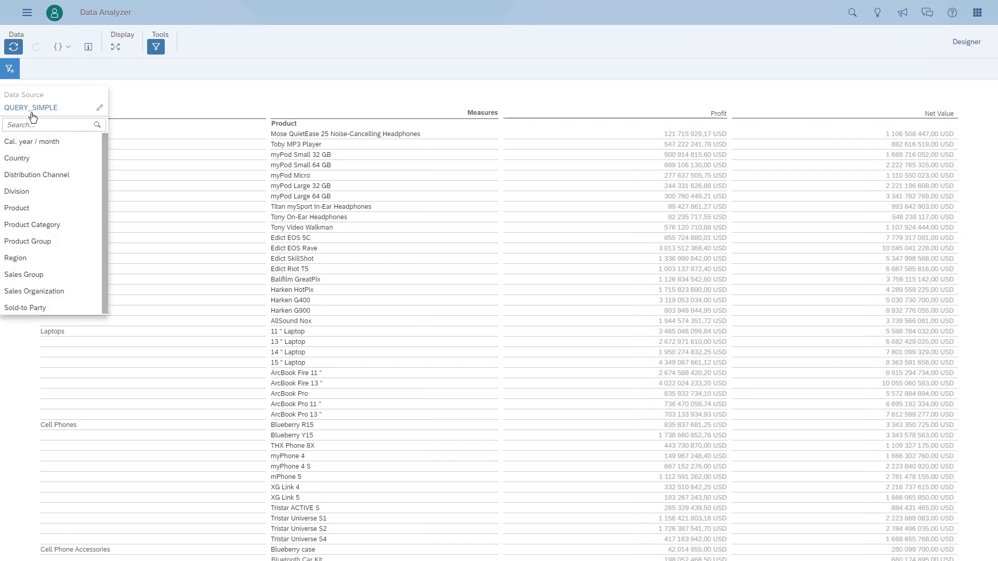
pyautogui.click(47, 146)
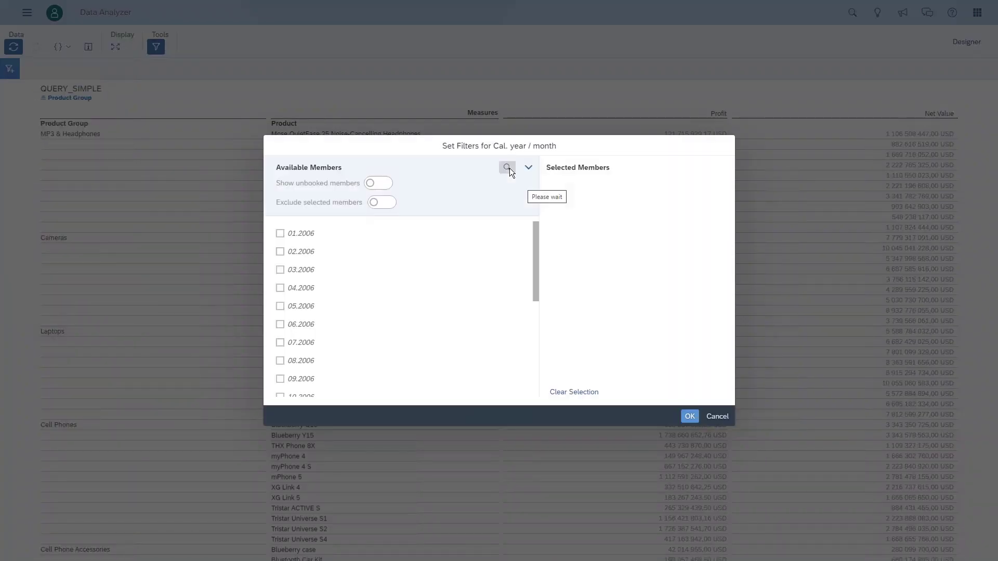
pyautogui.click(508, 167)
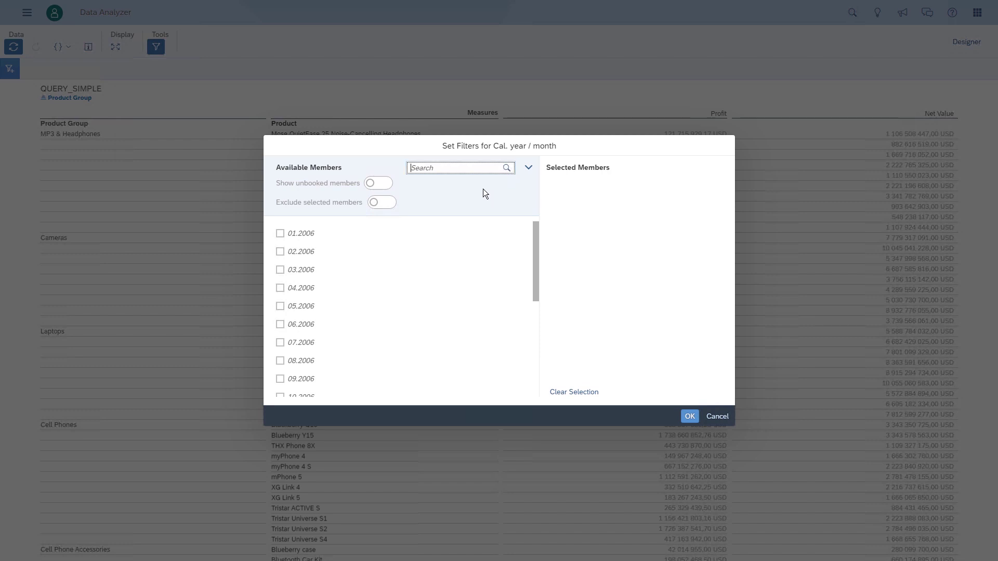
pyautogui.write('2012')
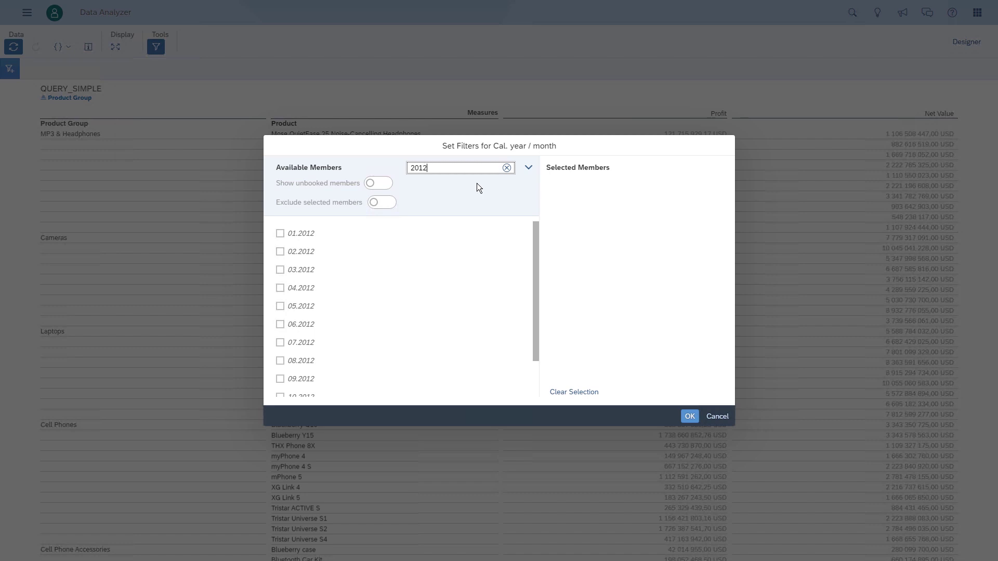
# Step: Tick all twelve months, 01.2012 through 12.2012, as filter members
pyautogui.click(280, 233)
pyautogui.click(280, 252)
pyautogui.click(279, 270)
pyautogui.click(279, 288)
pyautogui.click(280, 306)
pyautogui.click(280, 324)
pyautogui.click(280, 342)
pyautogui.click(280, 361)
pyautogui.click(280, 379)
pyautogui.scroll(-2, 281, 387)
pyautogui.click(280, 388)
pyautogui.click(279, 369)
pyautogui.click(280, 352)
# Step: Apply the 2012 month filter and switch Auto Refresh off
pyautogui.click(690, 417)
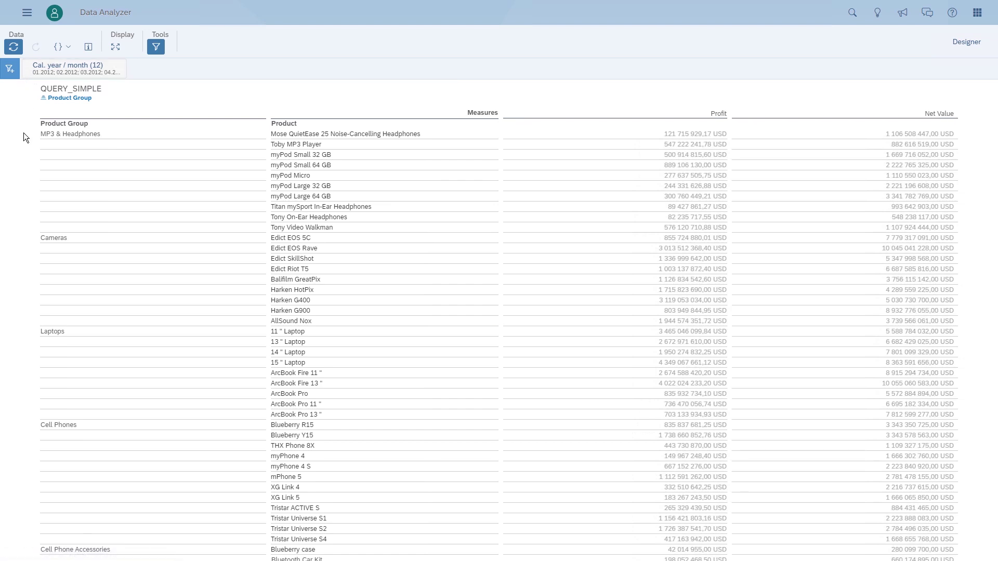
pyautogui.click(15, 48)
# Step: Remove Product from the rows in the Designer, then refresh the table manually
pyautogui.click(967, 46)
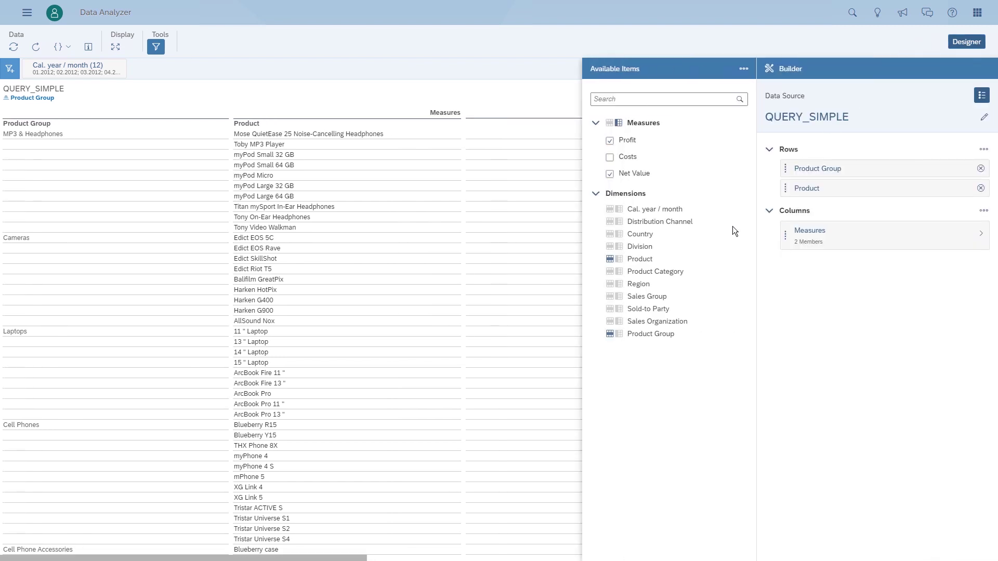
pyautogui.click(613, 259)
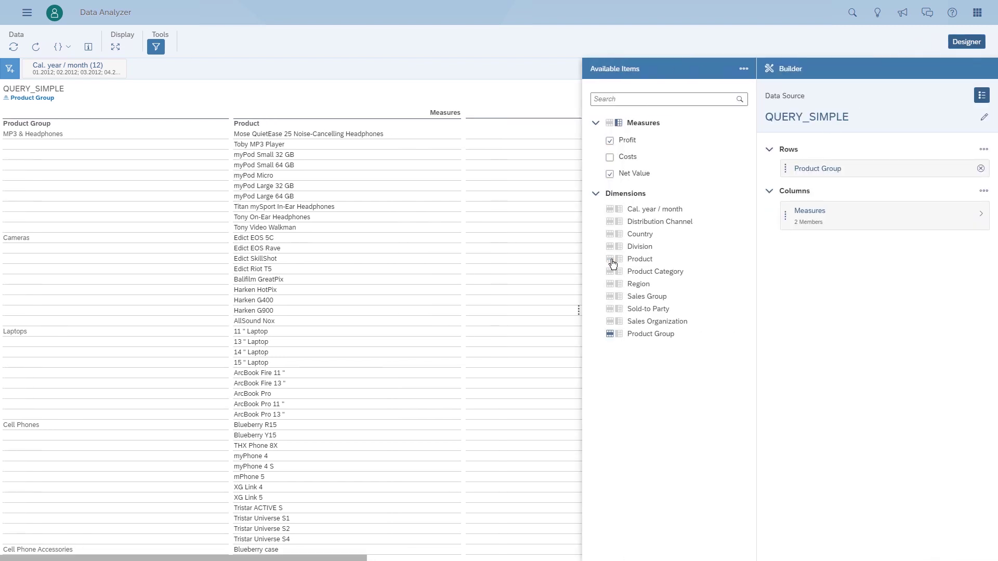
pyautogui.click(981, 45)
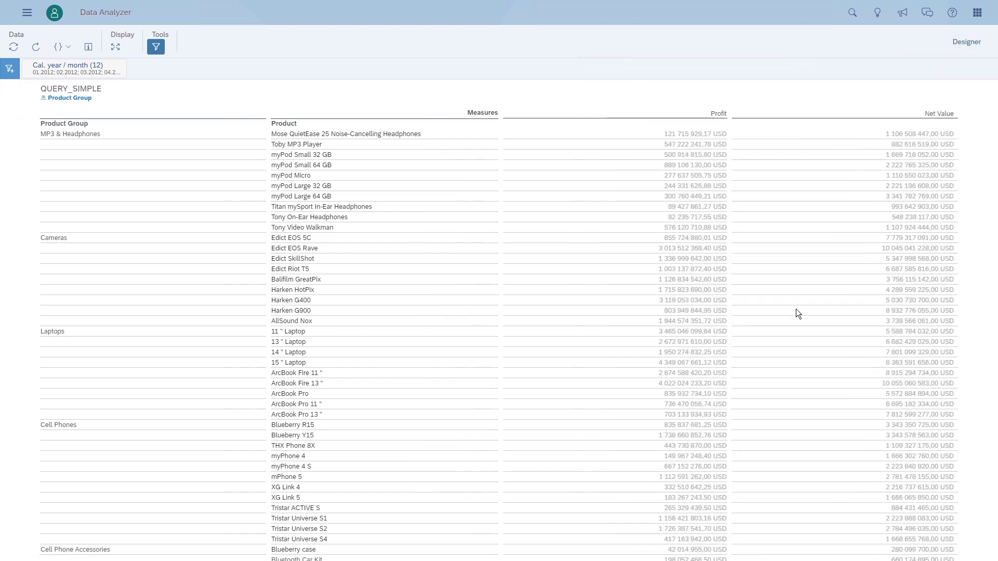
pyautogui.click(35, 52)
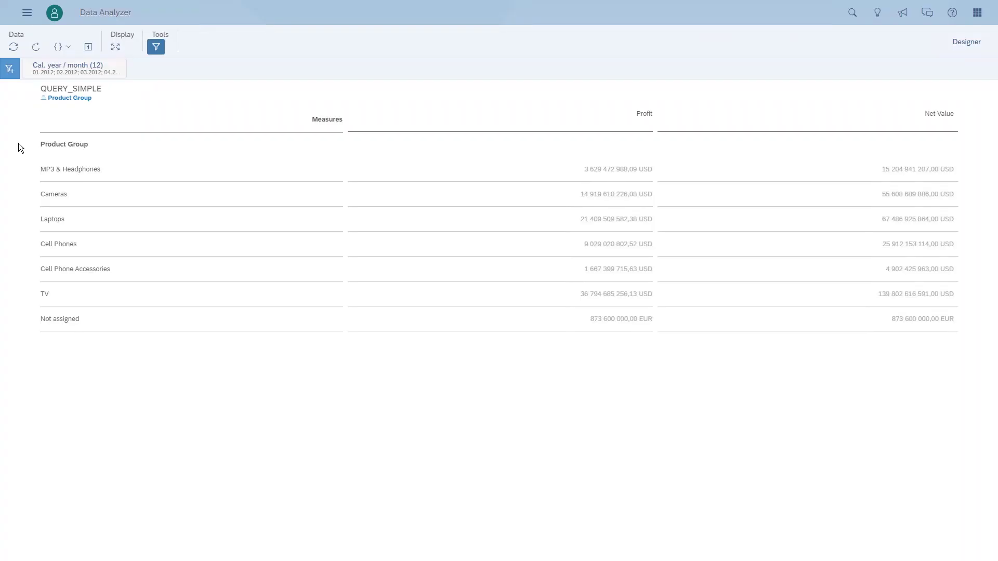
# Step: Inspect the MP3 & Headphones row and Profit column context menus, then reopen the Designer panels
pyautogui.rightClick(124, 169)
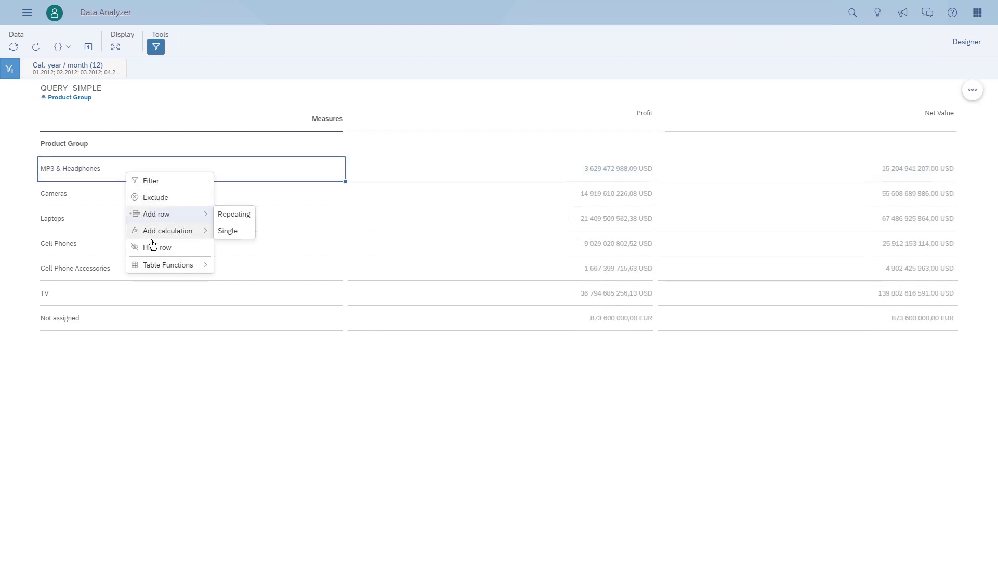
pyautogui.moveTo(167, 265)
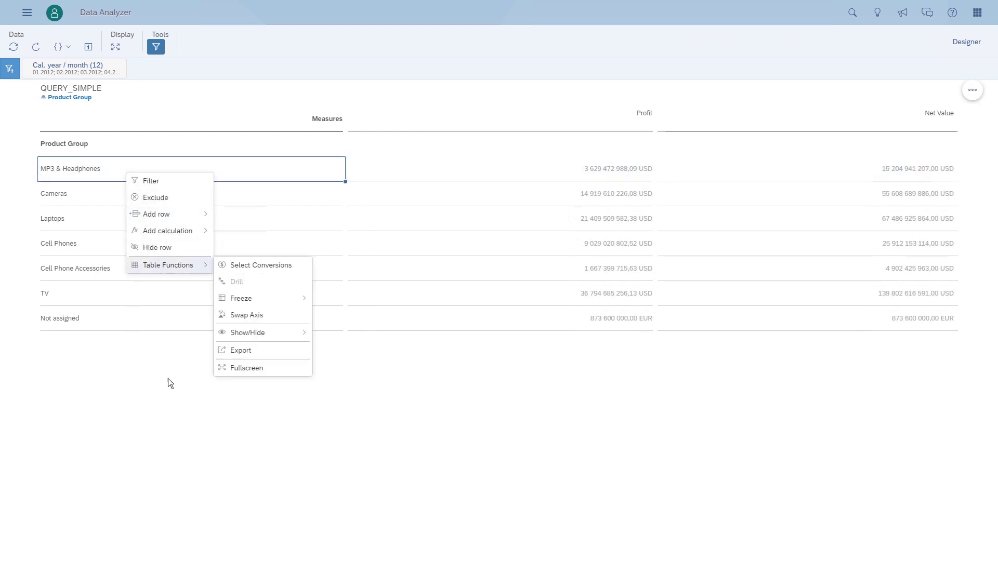
pyautogui.click(191, 388)
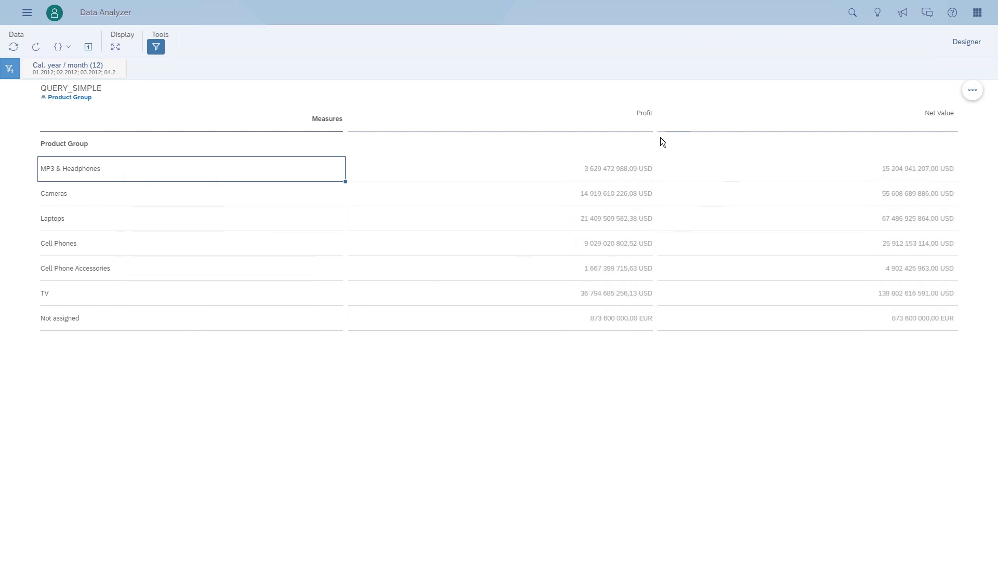
pyautogui.click(638, 120)
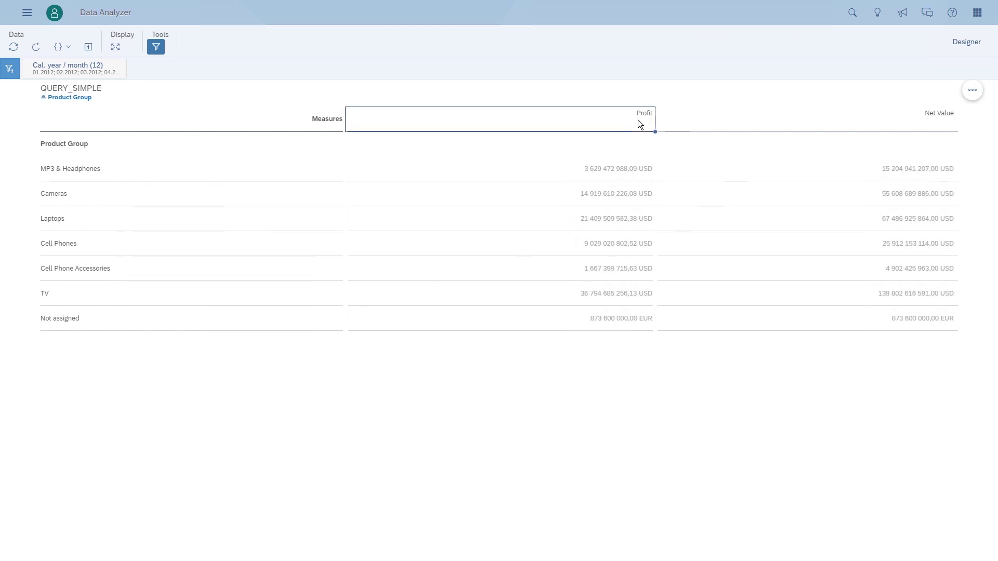
pyautogui.rightClick(637, 119)
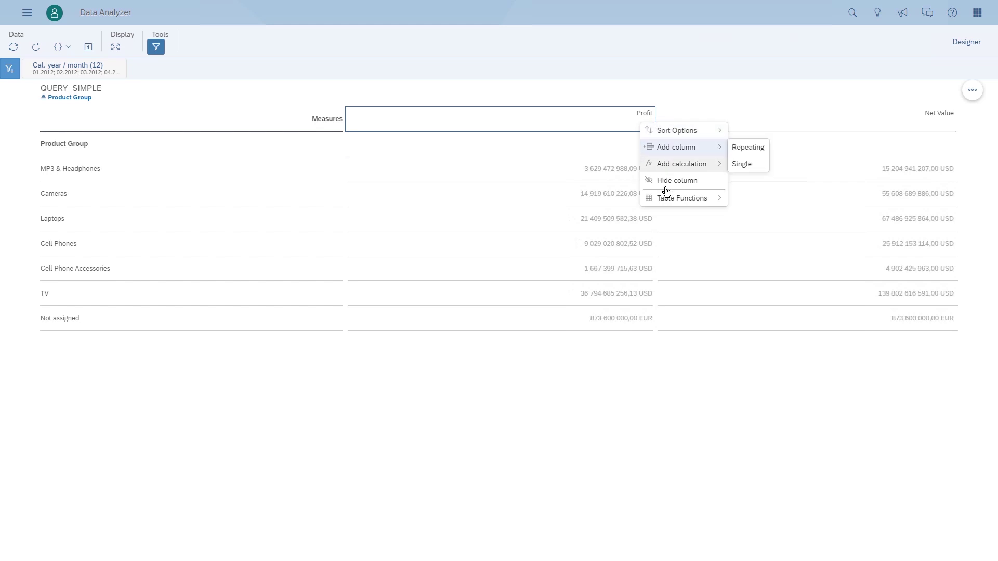
pyautogui.moveTo(681, 198)
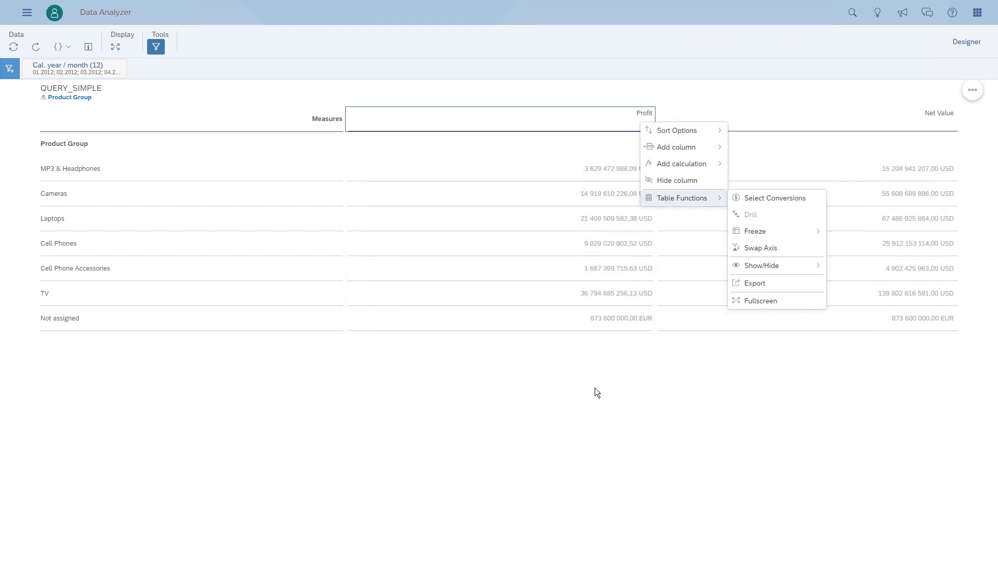
pyautogui.click(597, 393)
pyautogui.click(966, 42)
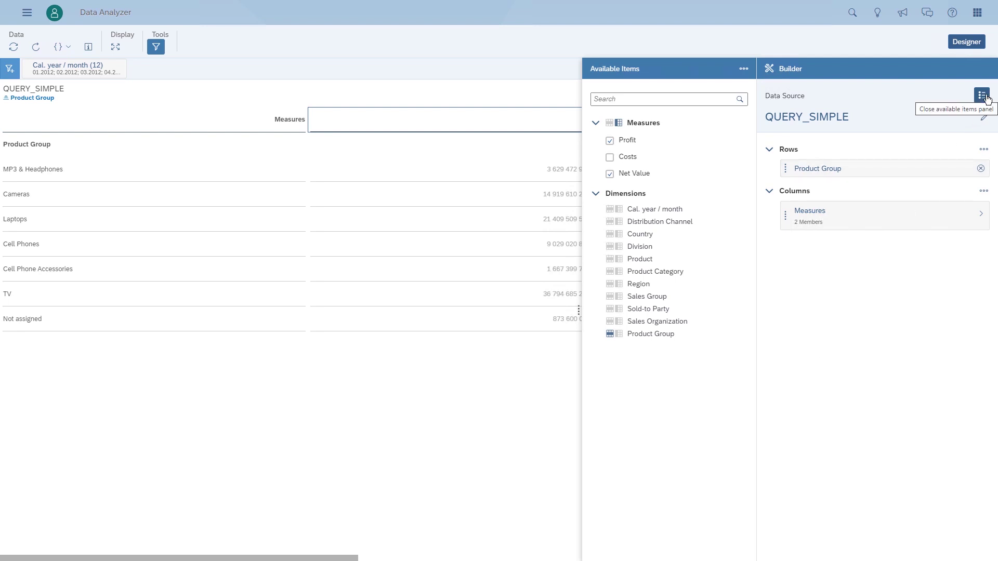
# Step: Change the table's data source to connection BW75IB3 and query QUERY_PROMPTING
pyautogui.click(984, 119)
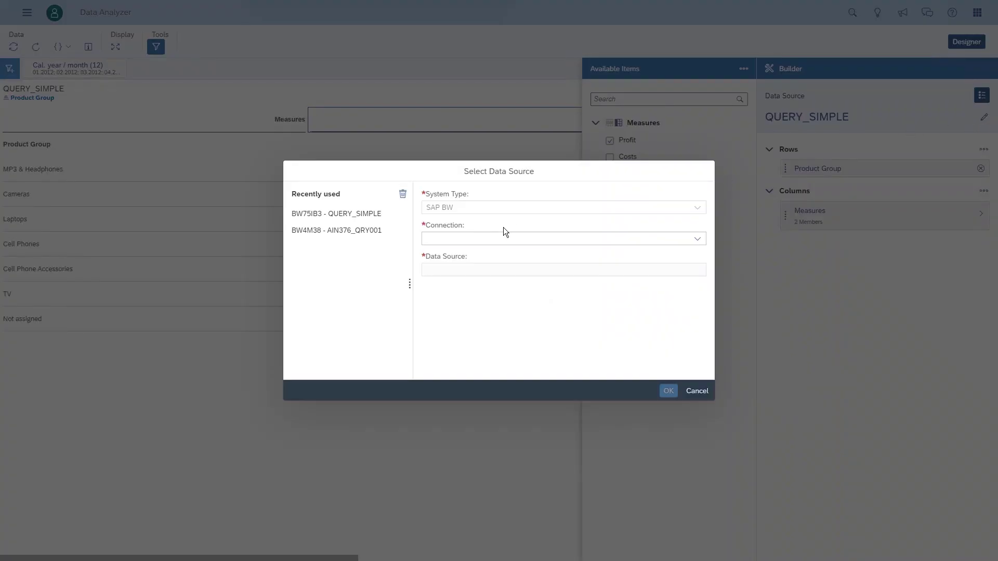
pyautogui.click(697, 239)
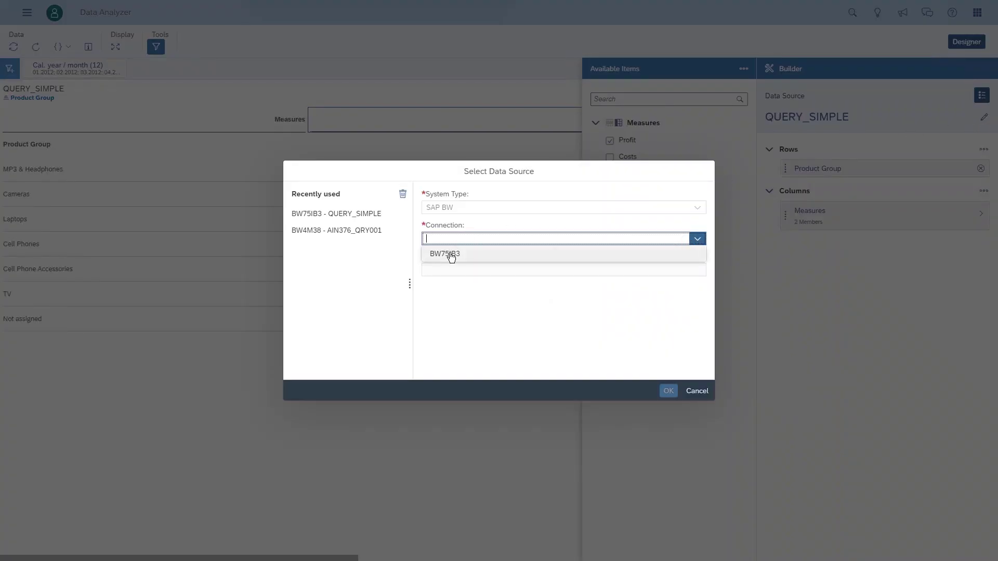
pyautogui.click(451, 255)
pyautogui.click(461, 271)
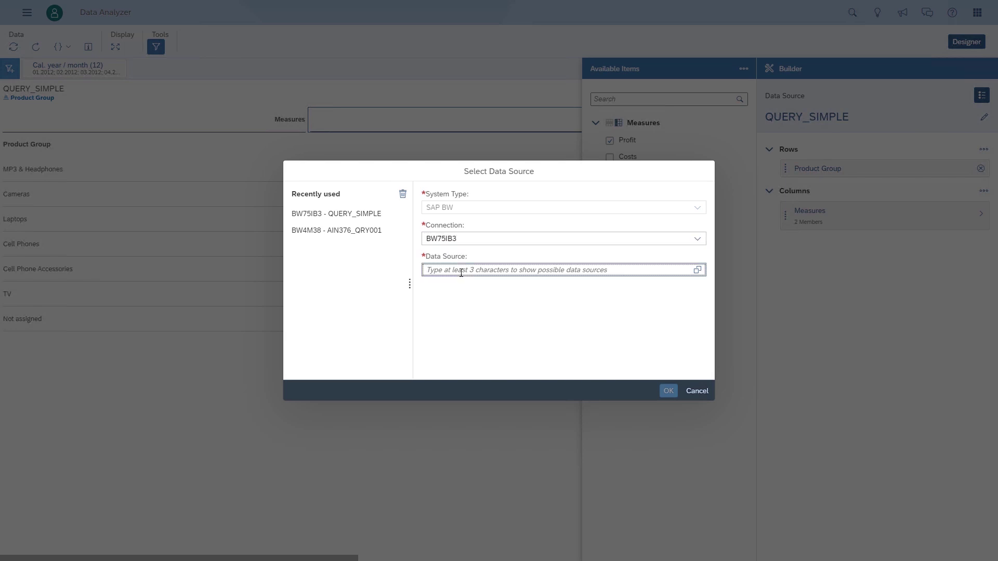
pyautogui.write('QUERY')
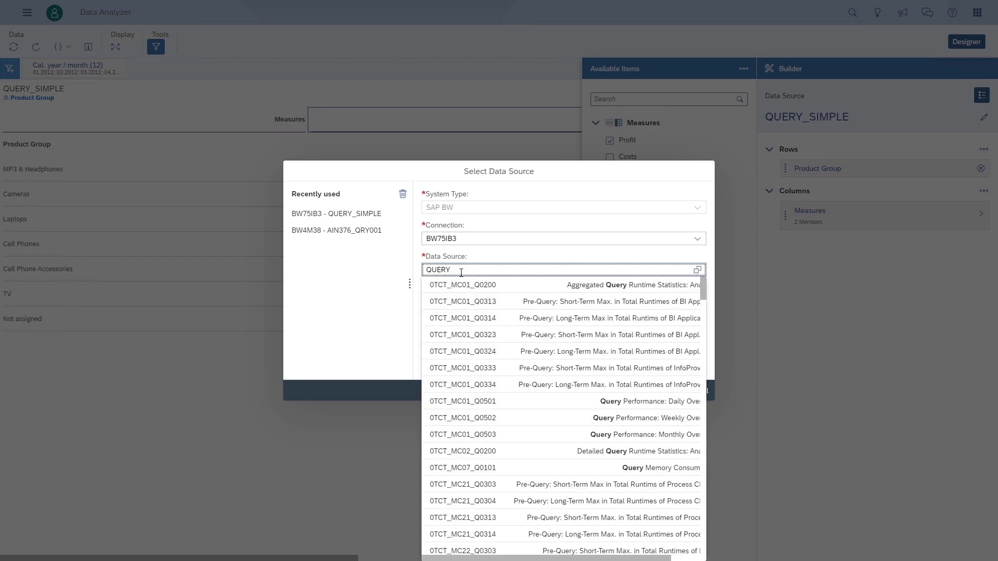
pyautogui.write('+PR')
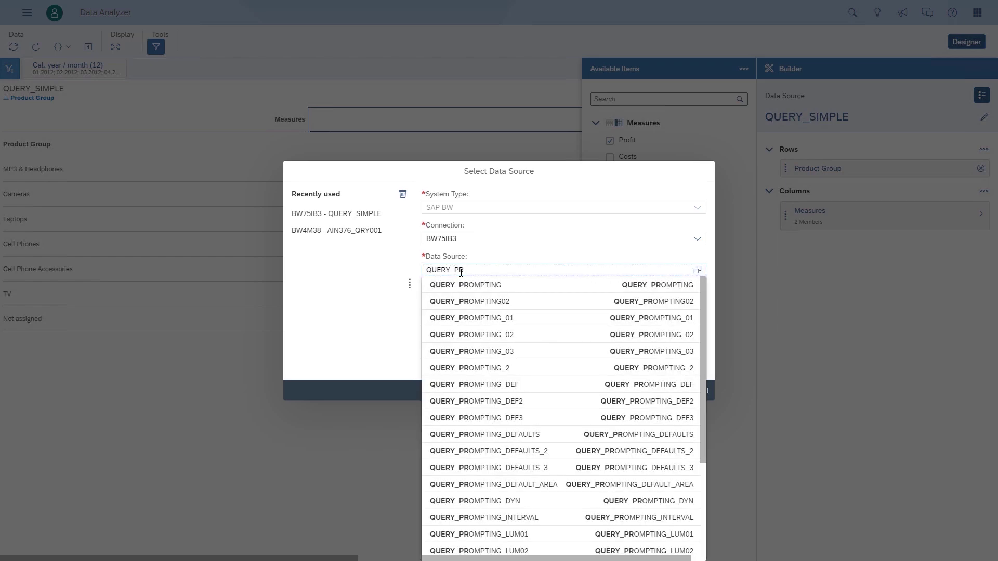
pyautogui.click(467, 286)
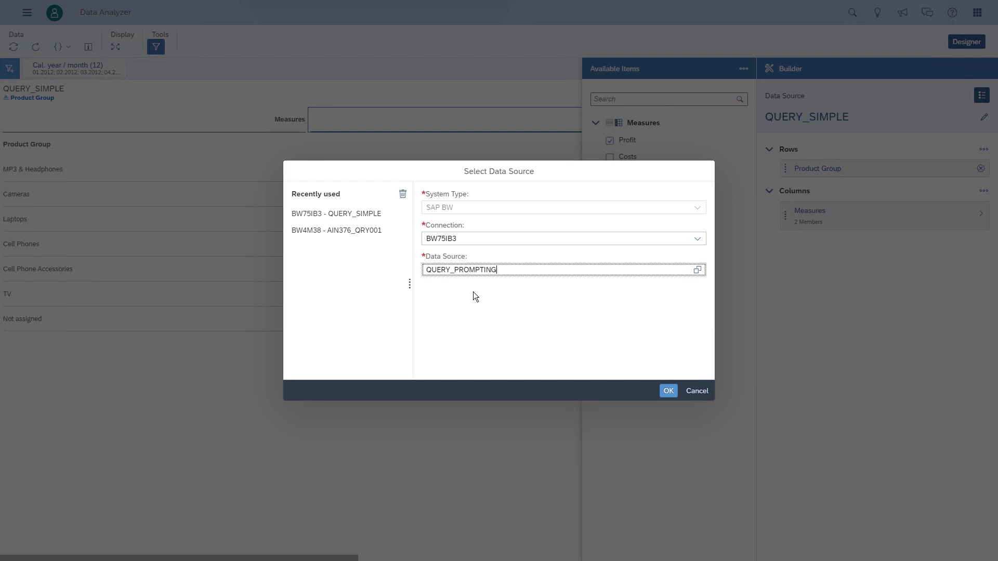
# Step: Confirm QUERY_PROMPTING, accept the empty variable prompt, and hide the Designer panels
pyautogui.click(666, 390)
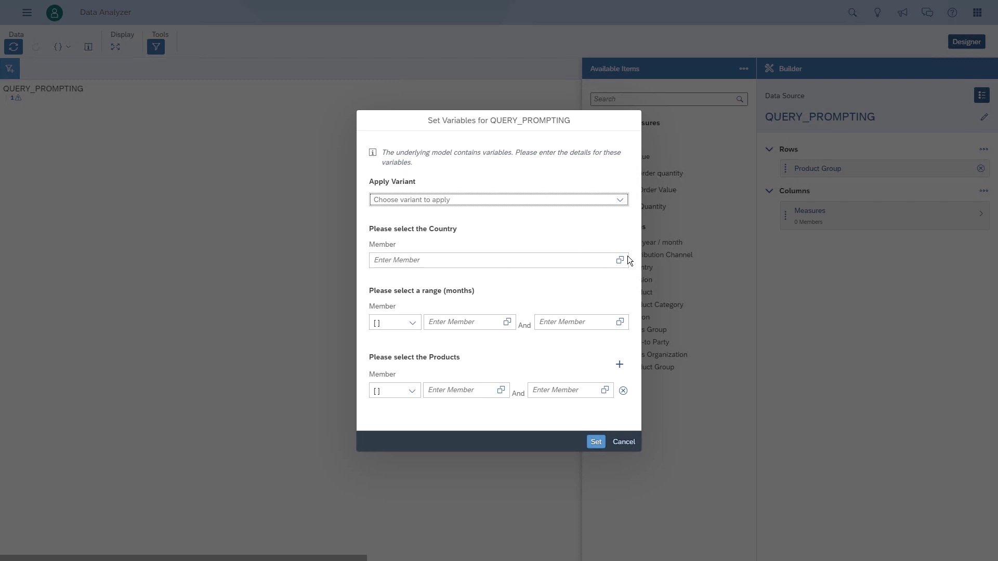
pyautogui.click(596, 442)
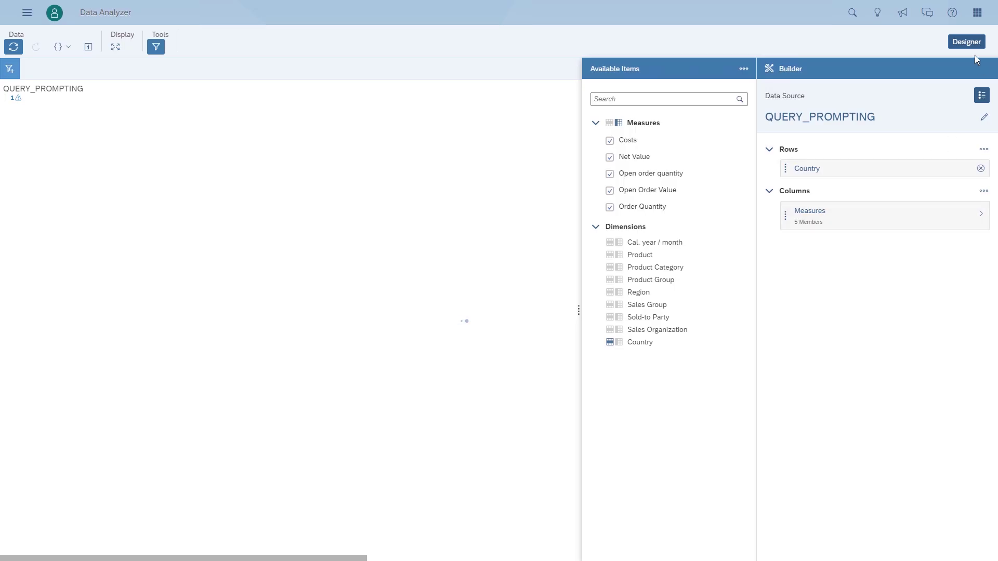
pyautogui.click(973, 47)
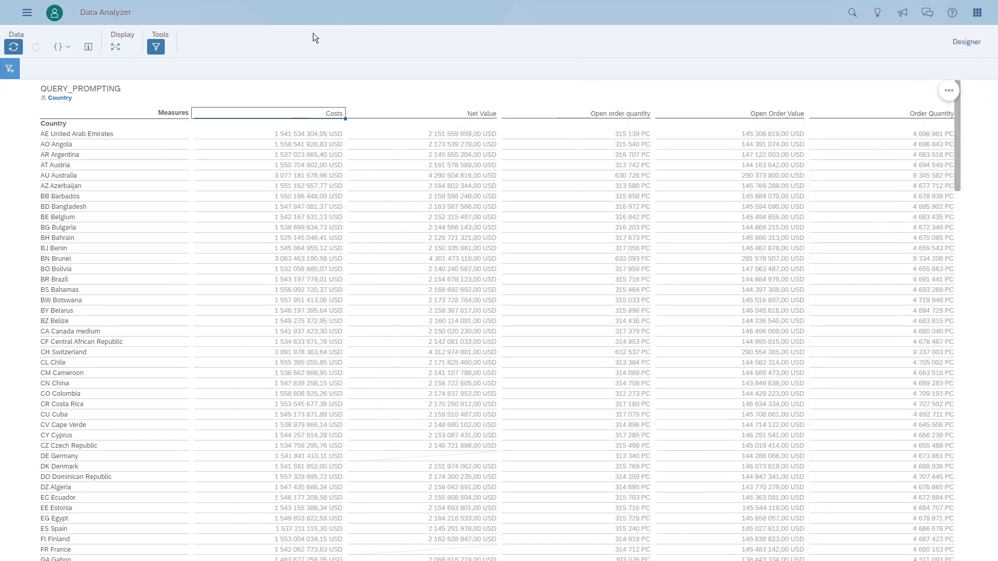
# Step: Set the QUERY_PROMPTING Country variable to Australia and apply it to the table
pyautogui.click(68, 52)
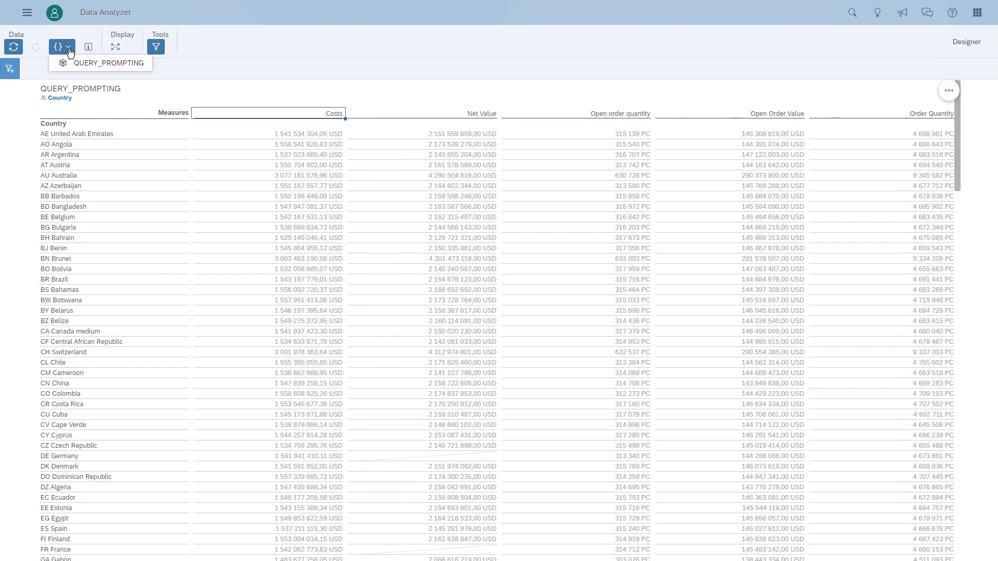
pyautogui.click(86, 62)
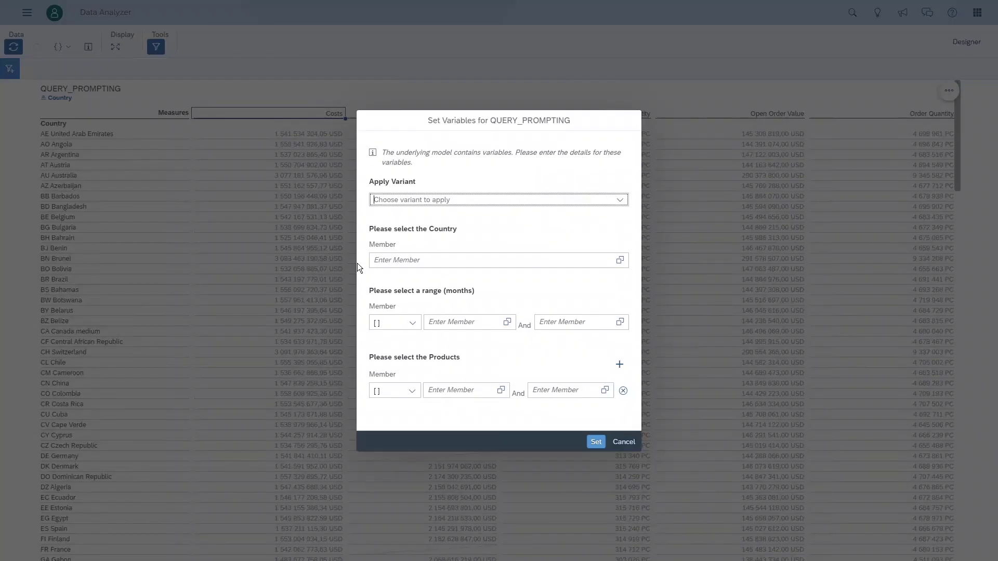
pyautogui.click(620, 260)
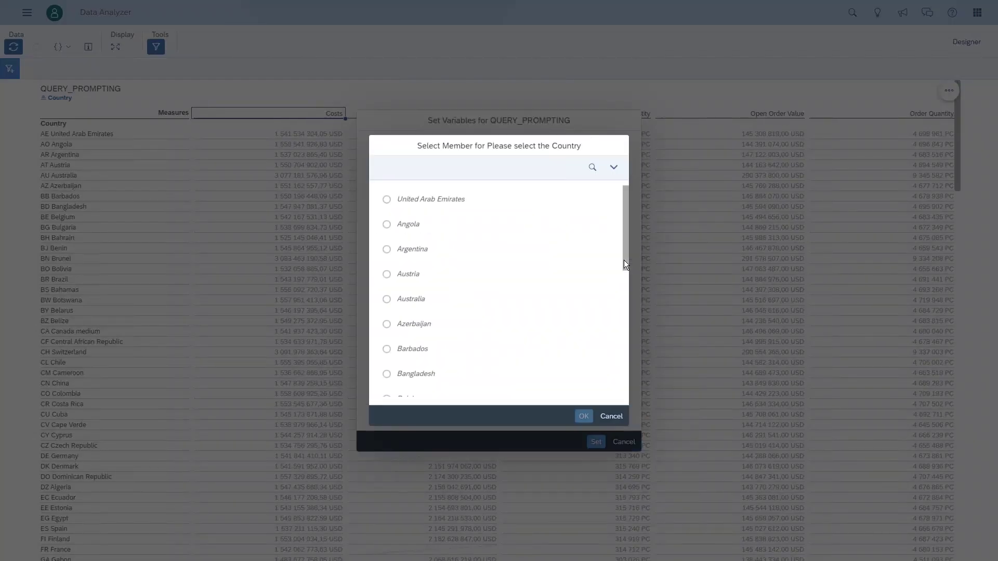
pyautogui.click(416, 298)
pyautogui.click(583, 416)
pyautogui.click(595, 442)
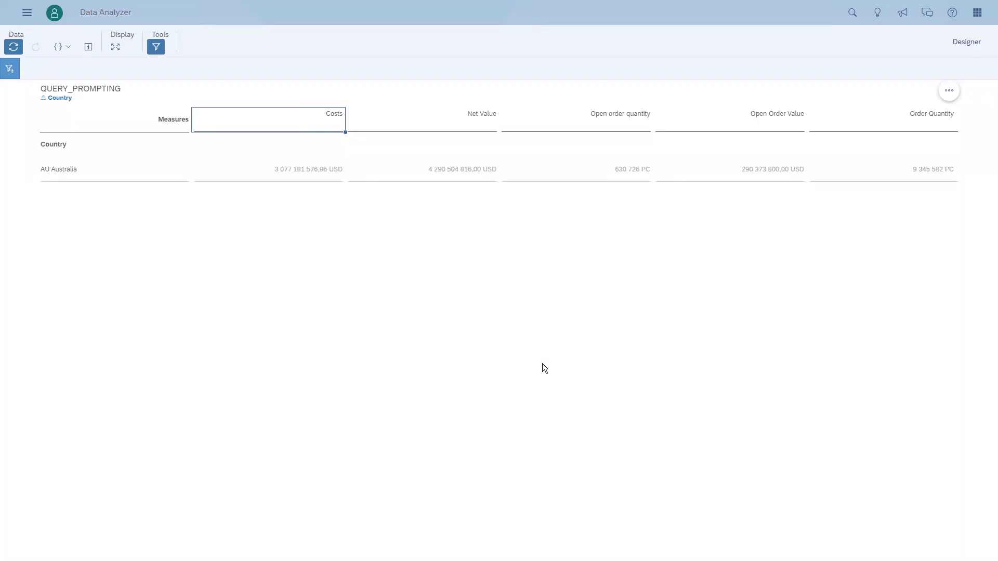